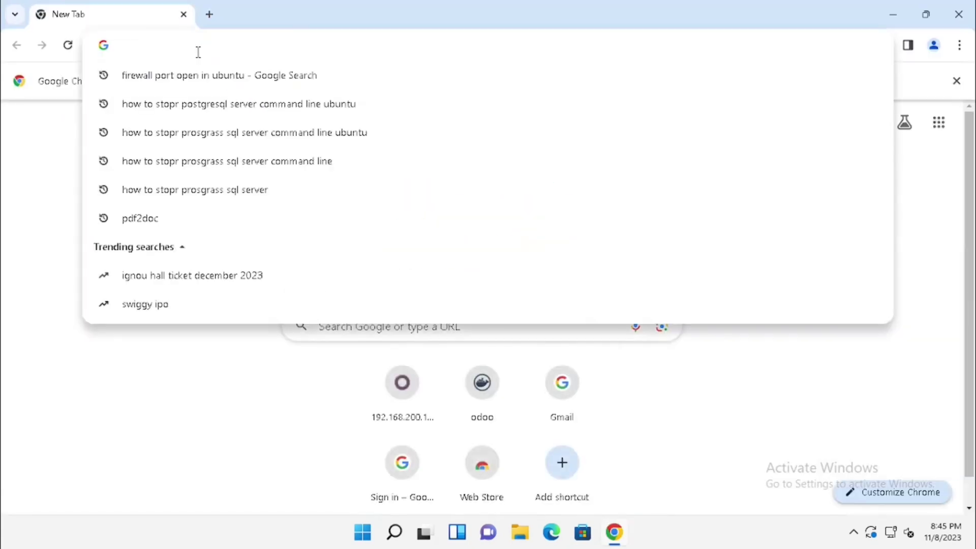
- Search the web for 'odoo17 download'
type("odoo17")
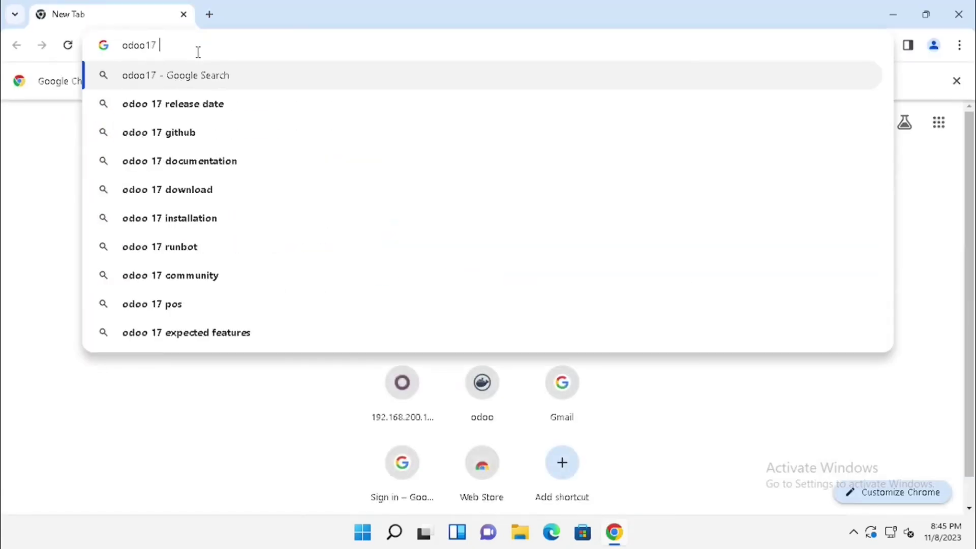
type(" download")
key("Return")
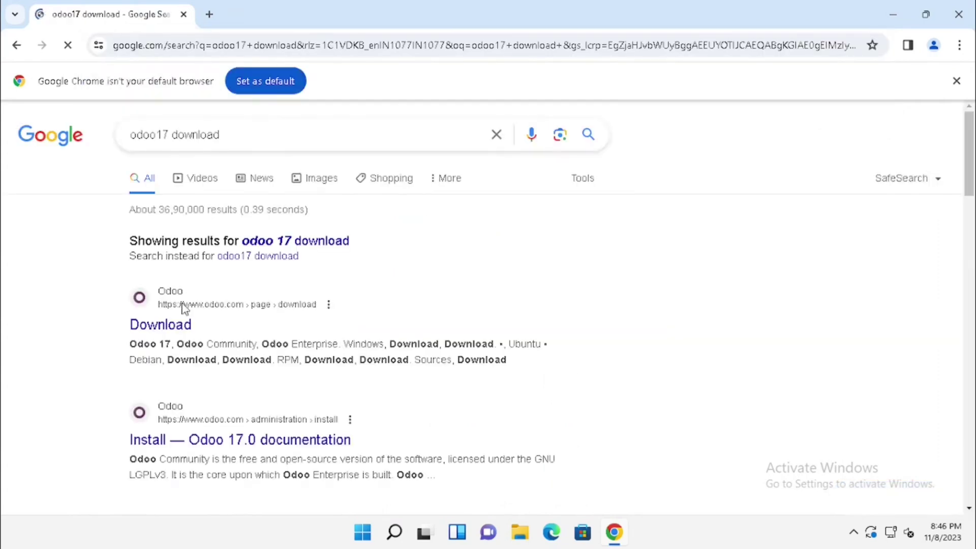
- Open Odoo's official download page and enter a phone number and e-mail in the download form
left_click(182, 327)
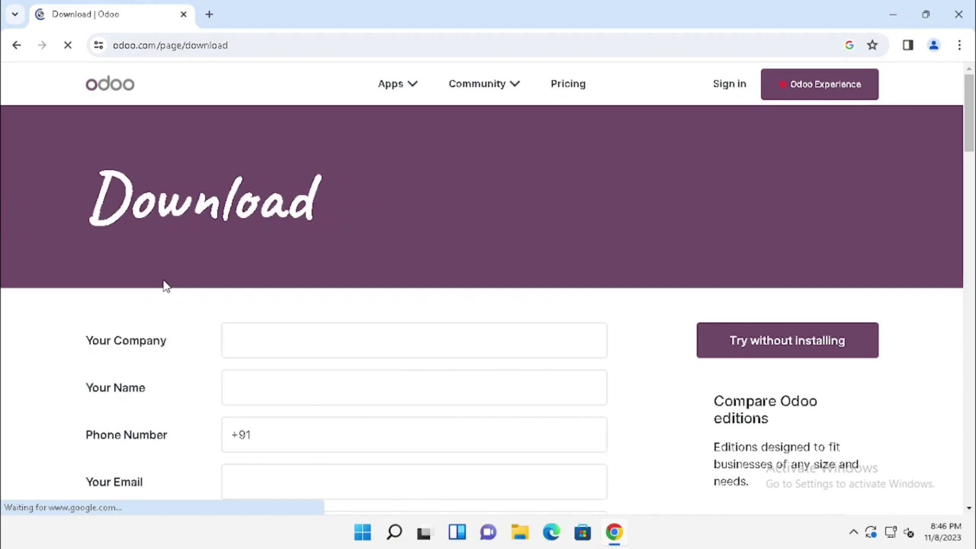
left_click(259, 351)
scroll(259, 351, "down", 3)
key("Tab")
key("Tab")
type("9876543210")
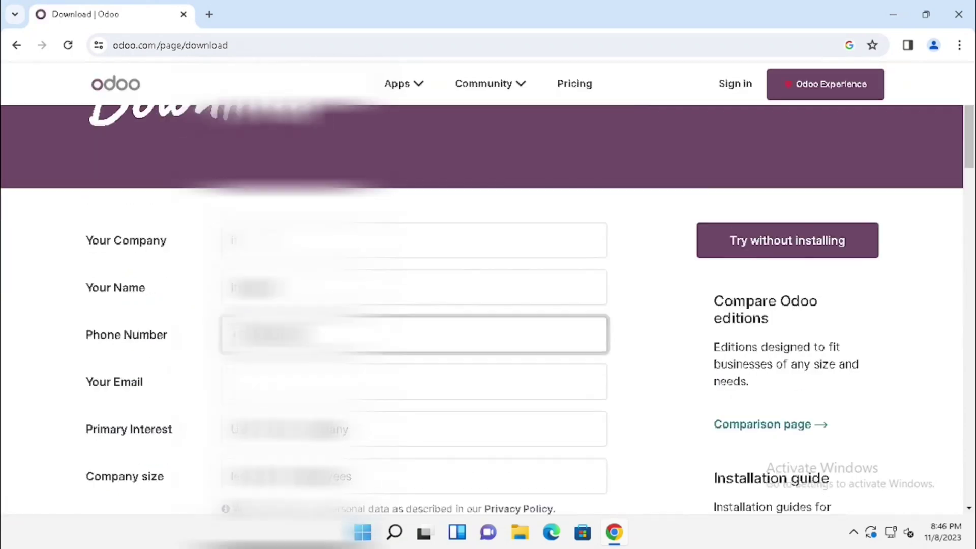
key("Tab")
type("info@example.com")
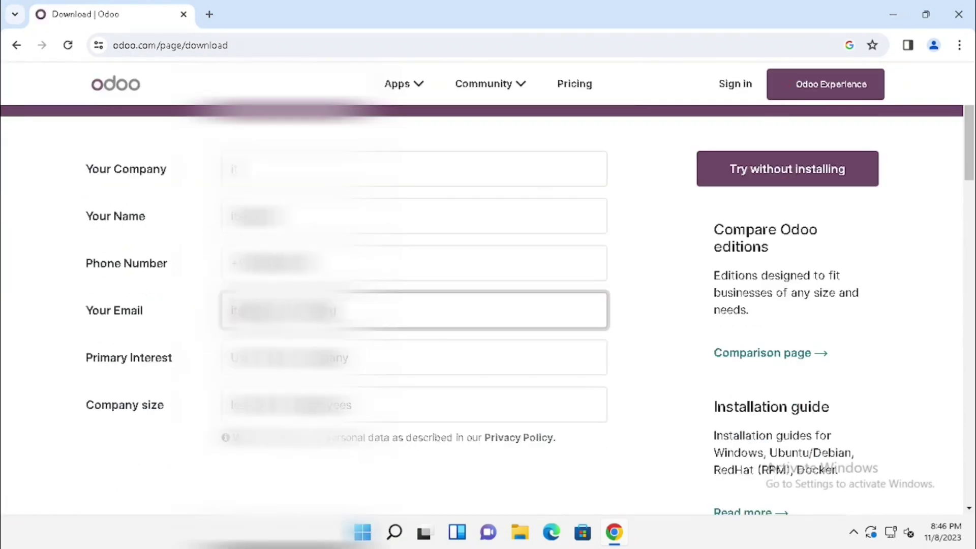
- Choose a primary interest and a 5-20 employees company size, then scroll to the download options
key("Tab")
key("alt+Down")
key("Return")
key("Tab")
key("alt+Down")
key("Down")
key("Return")
scroll(185, 359, "down", 3)
scroll(189, 365, "down", 3)
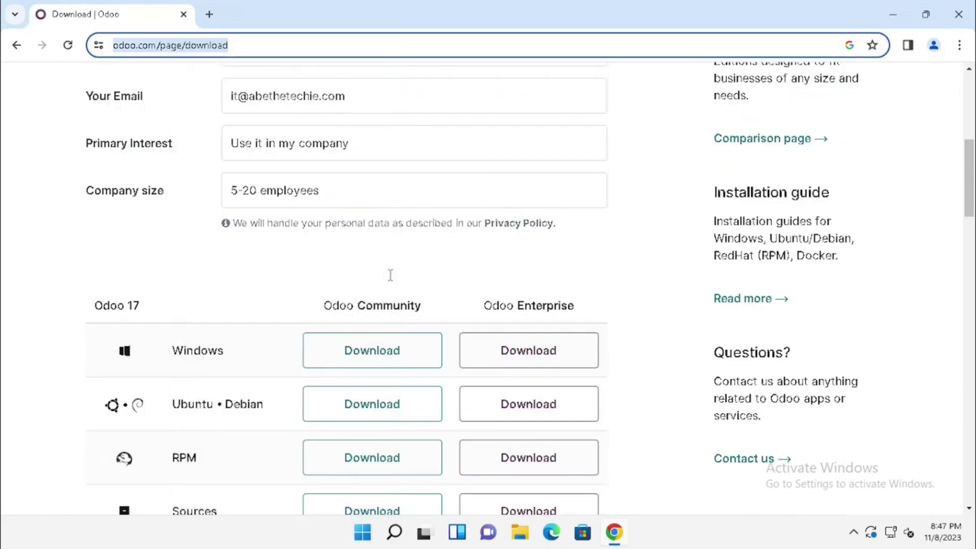
- Download the Odoo Community Windows installer and show odoo_17.0.latest.exe in the Downloads folder
left_click(361, 289)
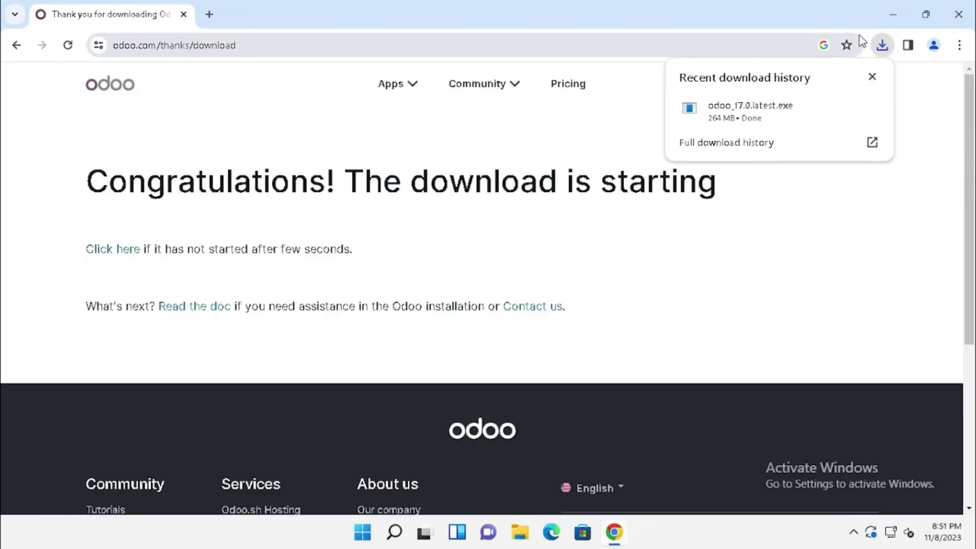
mouse_move(804, 127)
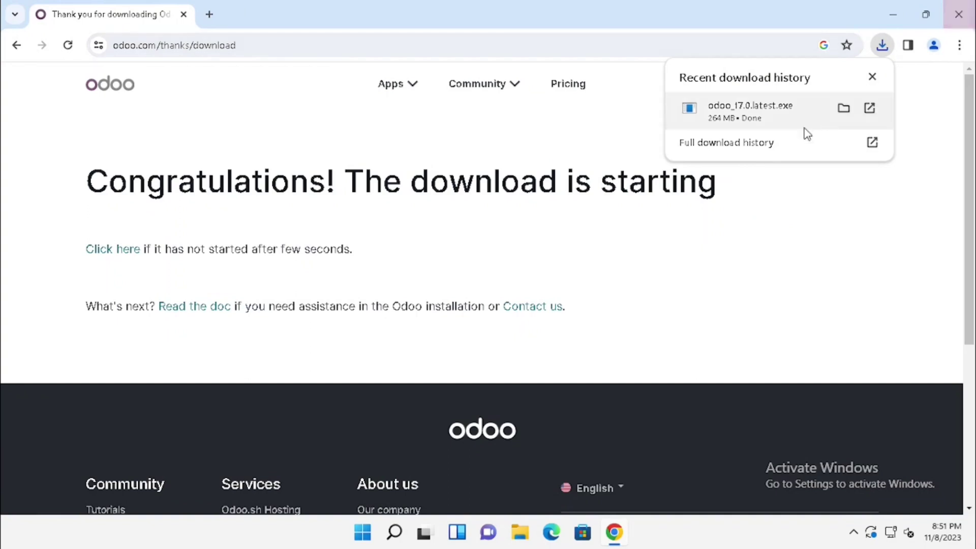
left_click(840, 110)
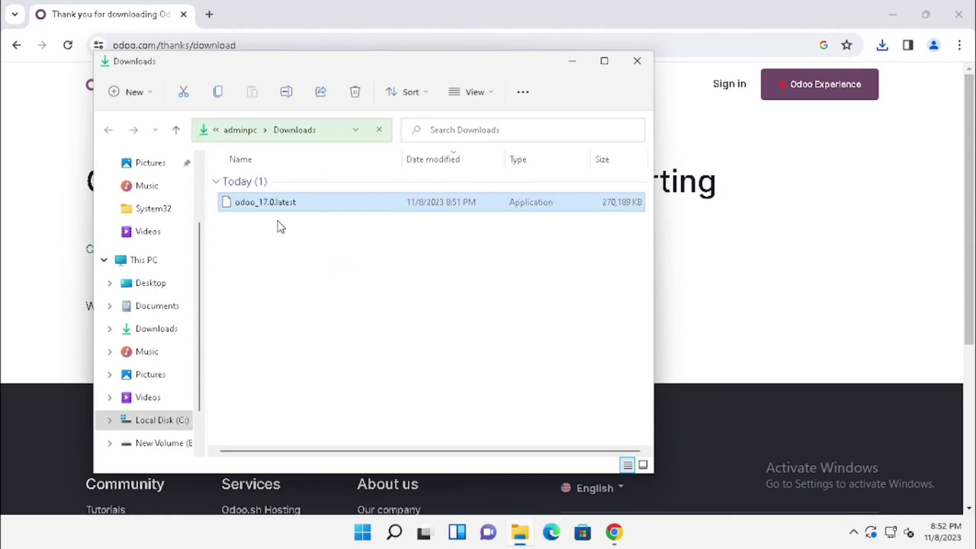
left_click(958, 14)
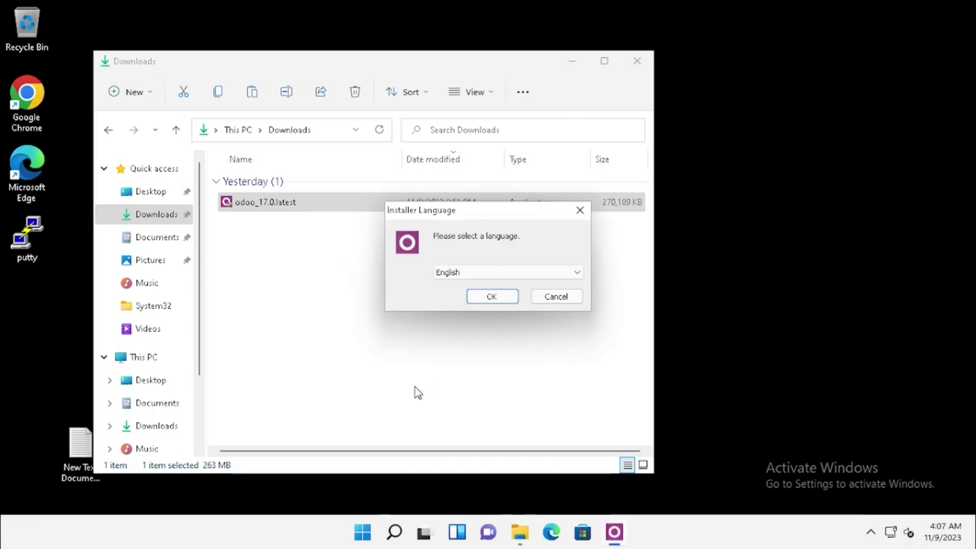
- Pick English, accept the license, and keep the 'Odoo Server And PostgreSQL Server' install type
left_click(497, 296)
left_click(575, 382)
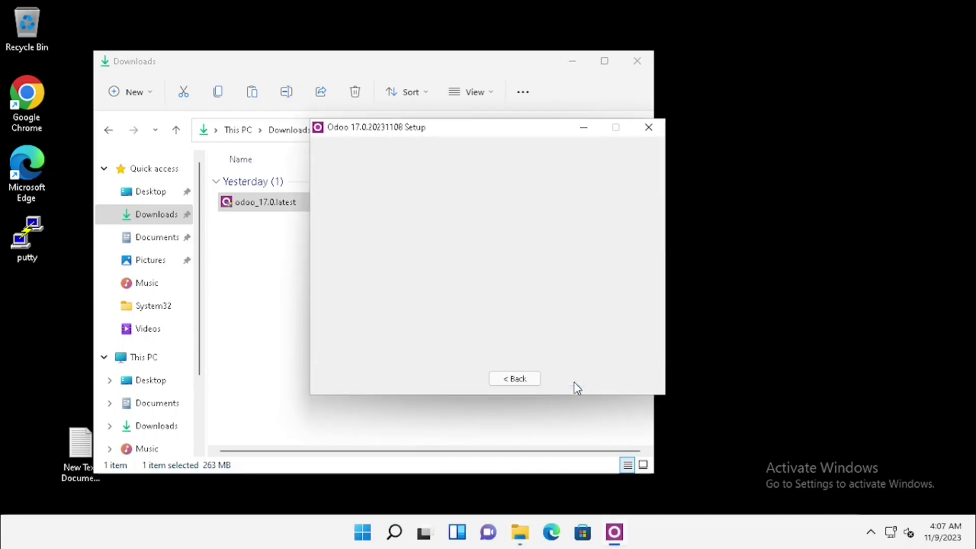
left_click(575, 382)
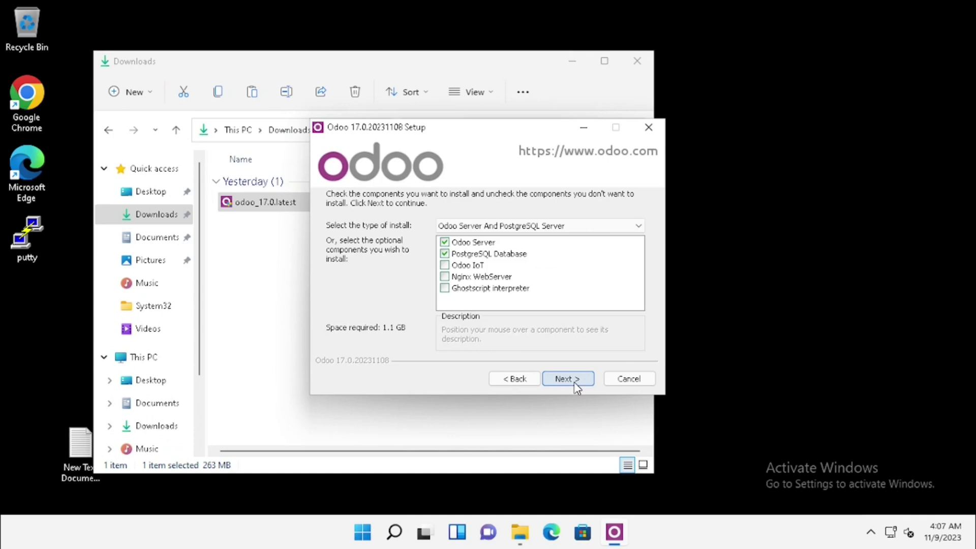
left_click(510, 226)
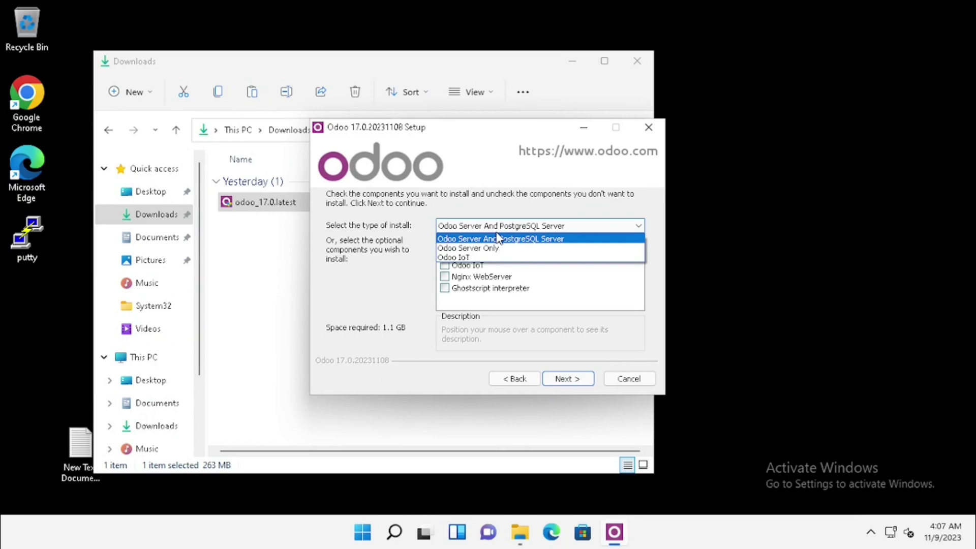
left_click(497, 238)
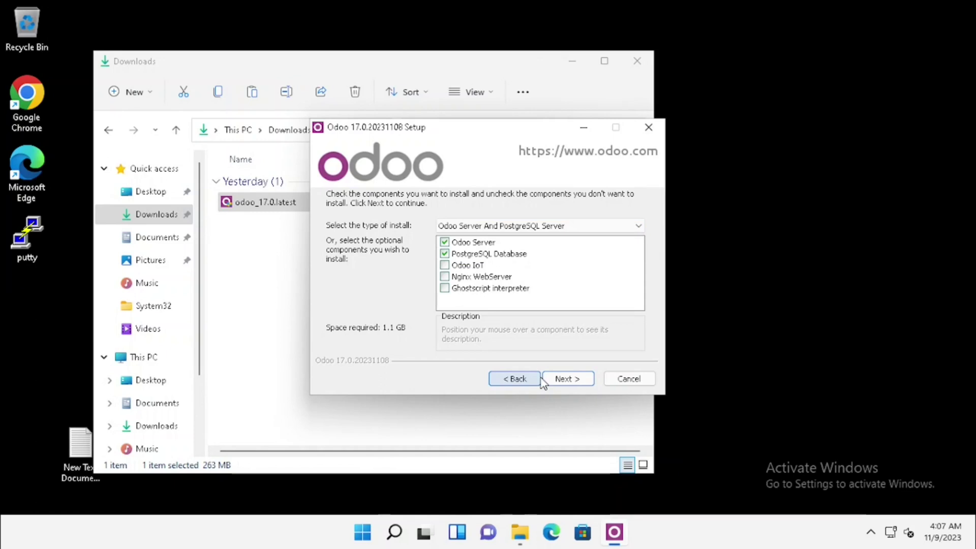
- Accept the default components and the default PostgreSQL connection settings
left_click(587, 383)
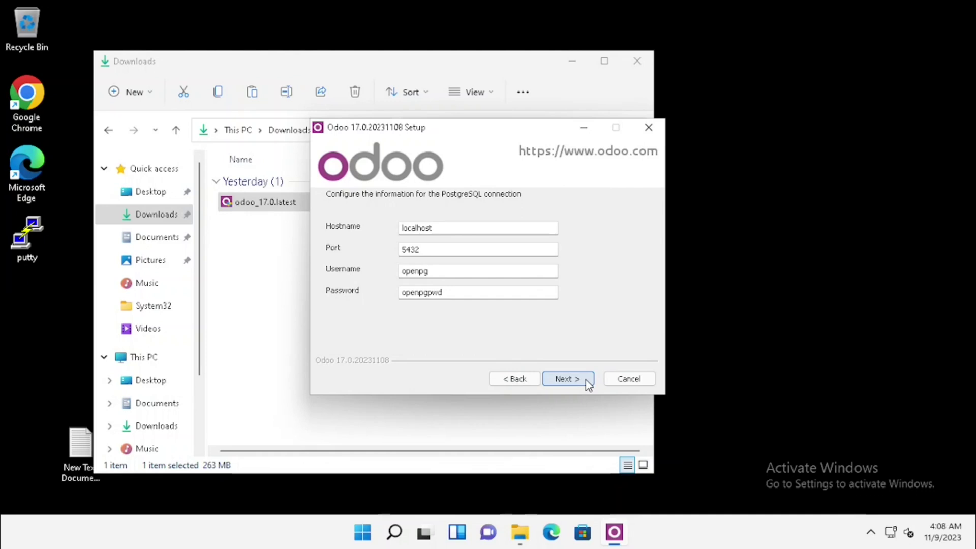
left_click(588, 385)
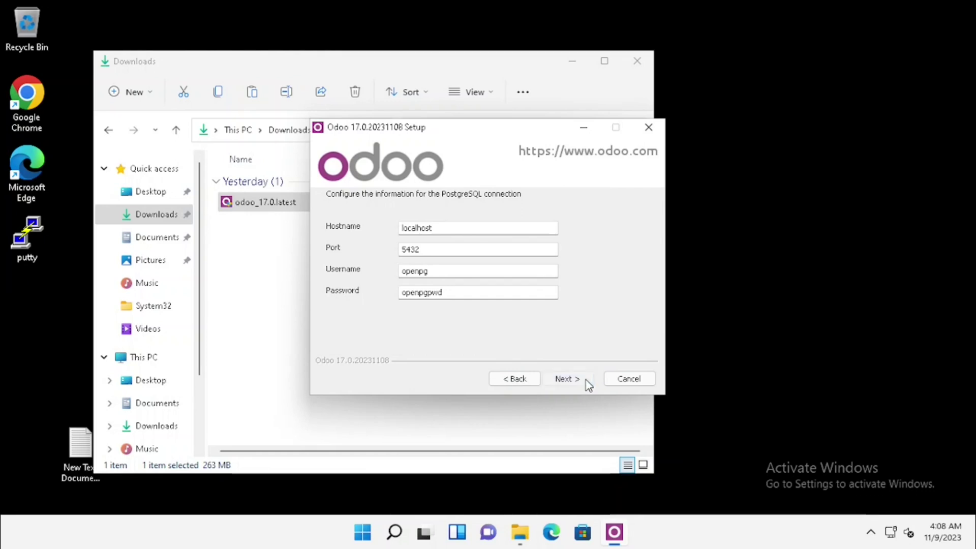
left_click(588, 385)
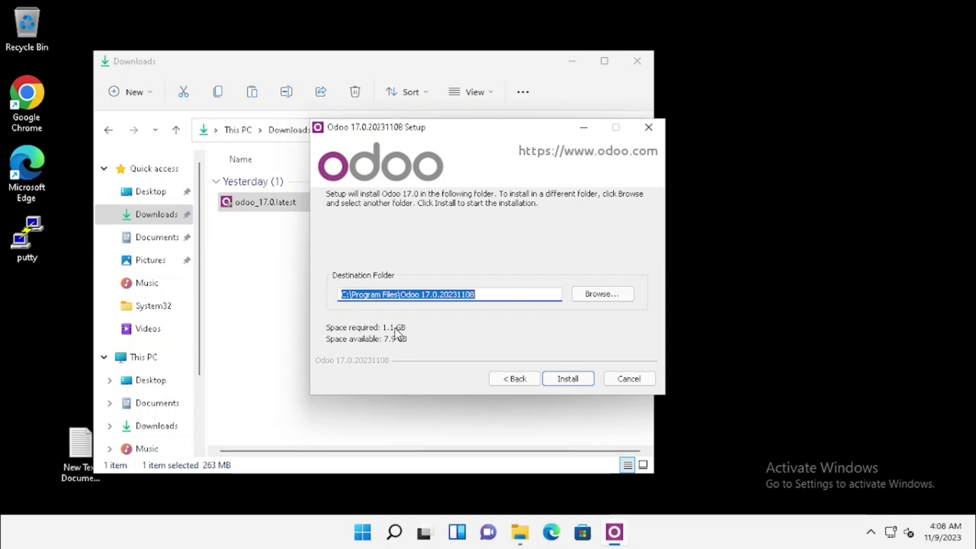
- Install into C:\Program Files\Odoo 17.0.20231108 and continue to the completion page
left_click(562, 379)
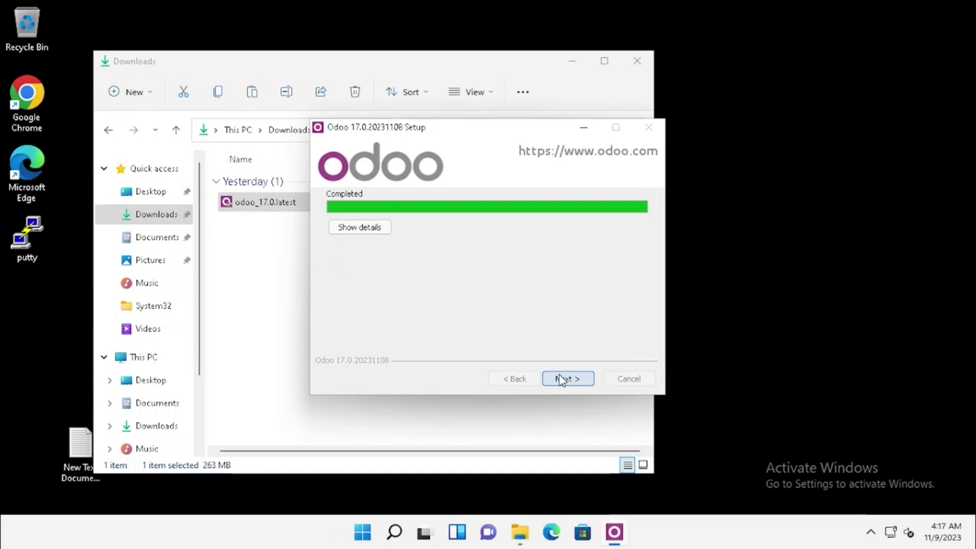
left_click(562, 380)
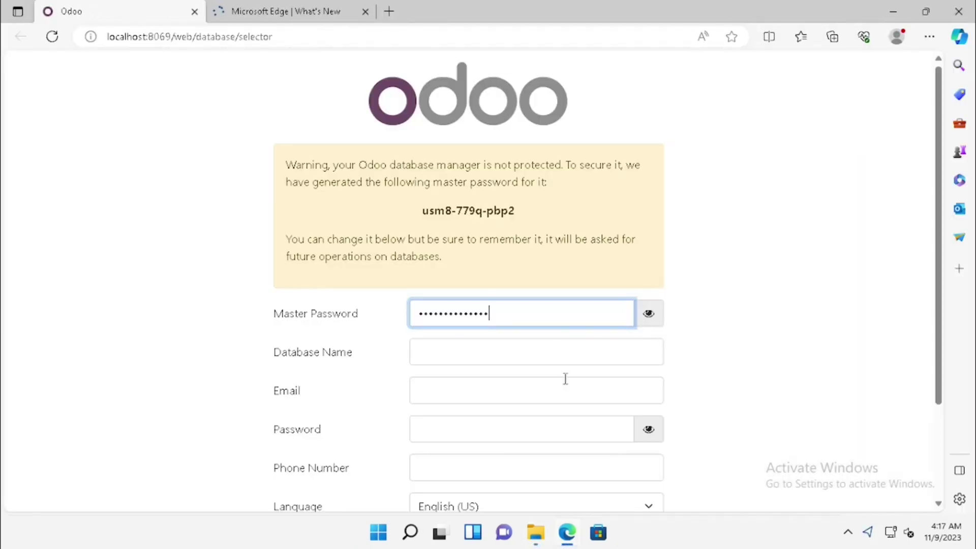
- Replace the generated master password with a new one and verify it
key("ctrl+a")
type("1234")
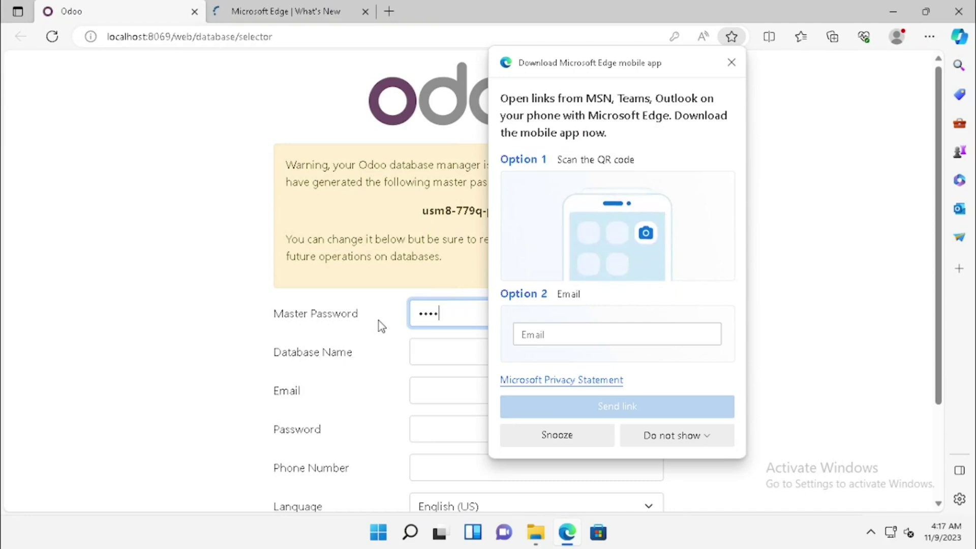
left_click(379, 321)
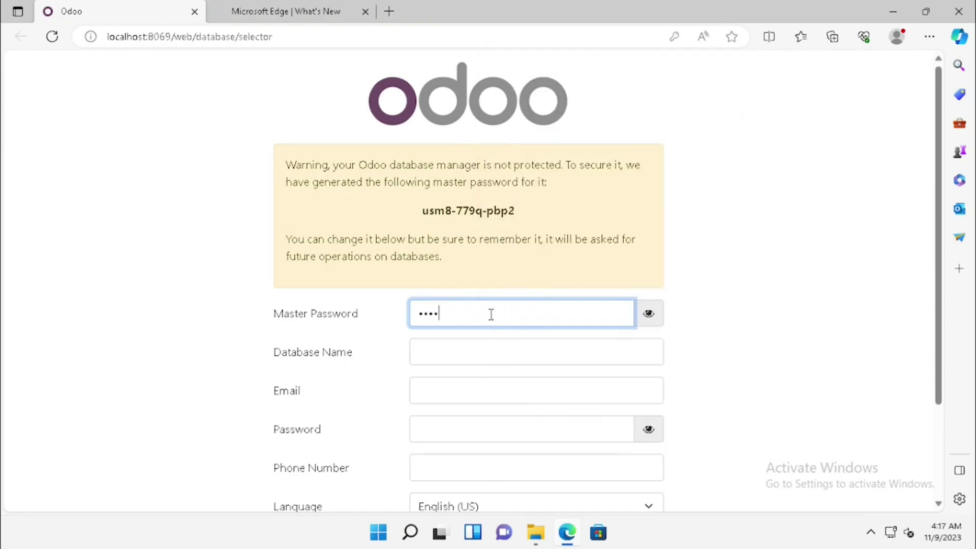
scroll(490, 313, "down", 1)
key("ctrl+a")
type("123456789")
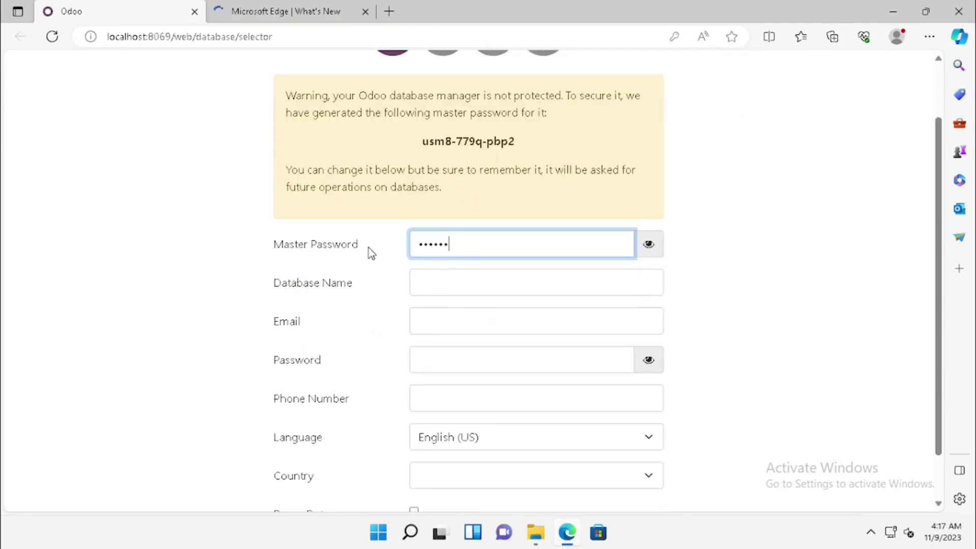
left_click(649, 244)
- Name the database 'admin' and enter the admin e-mail and login password
left_click(469, 282)
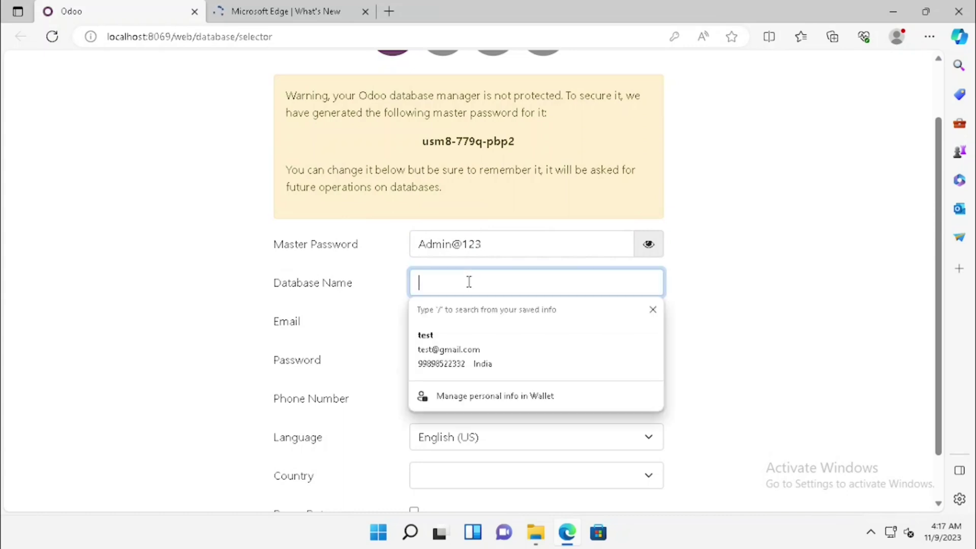
type("admin")
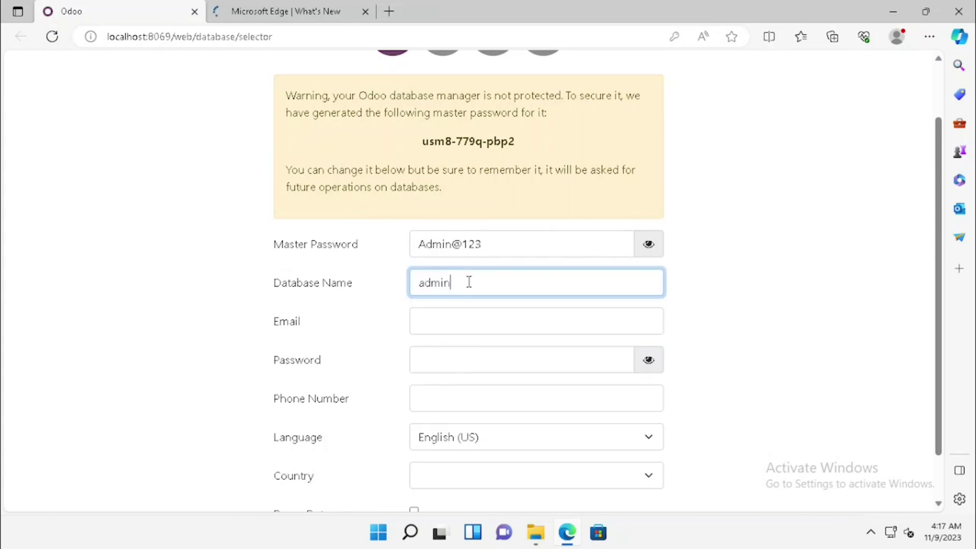
key("Tab")
type("a")
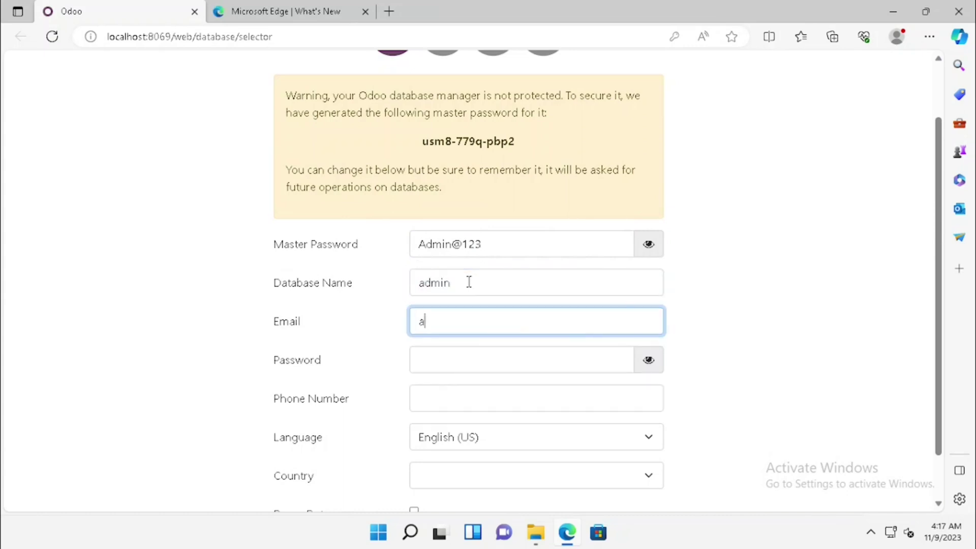
type("dmin@local")
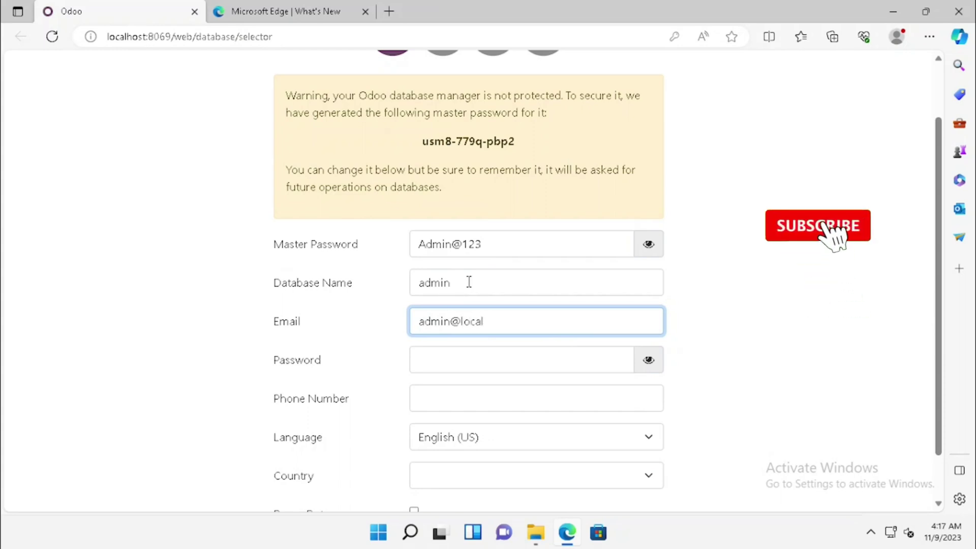
type("host.com")
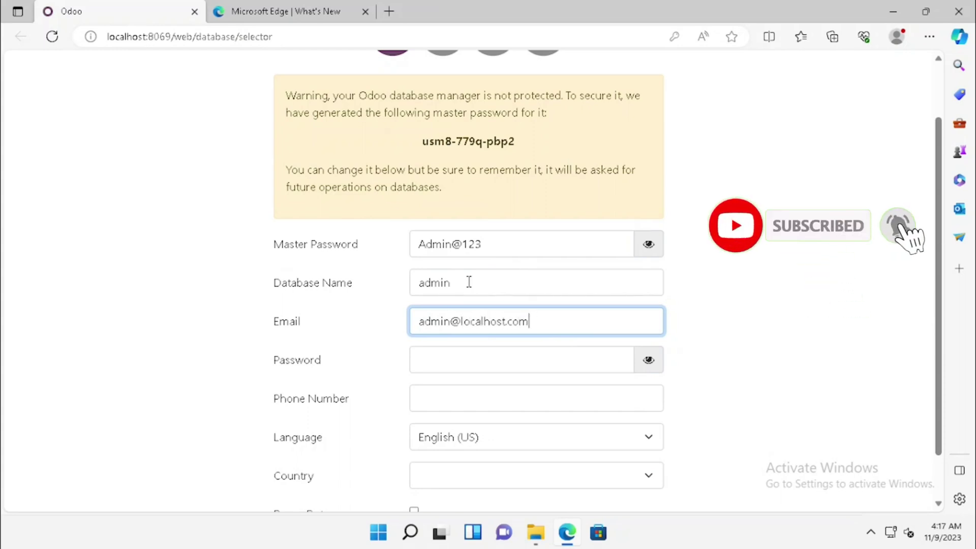
key("Tab")
type("Admin@1")
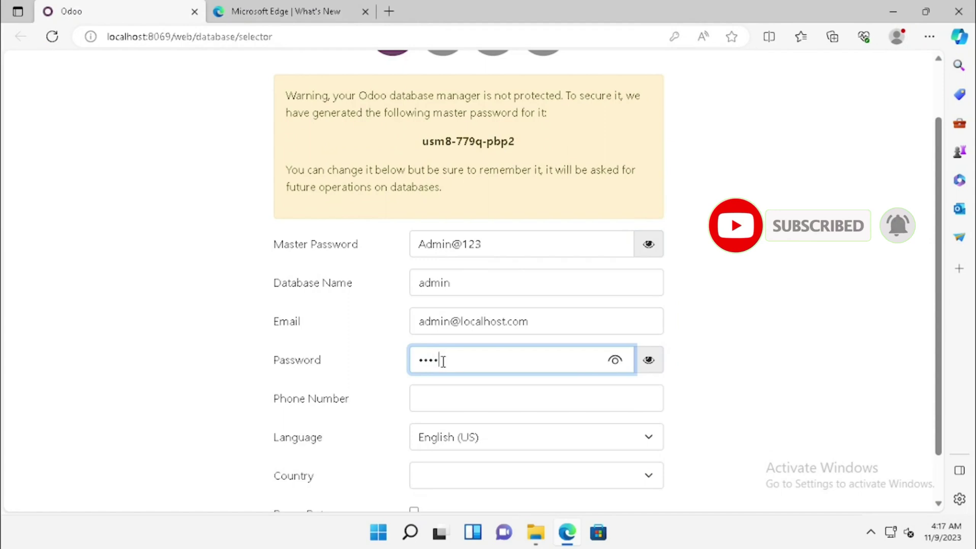
type("23")
left_click(615, 360)
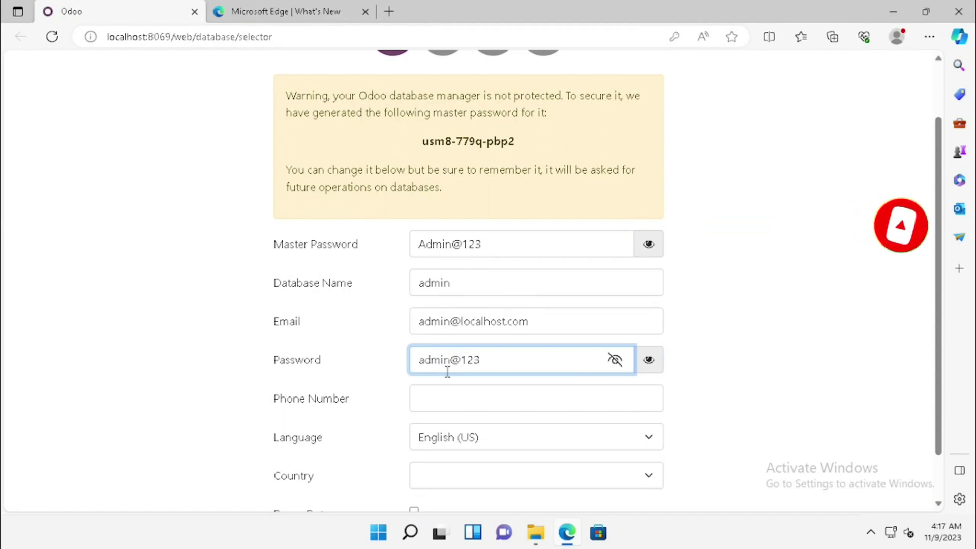
- Fill phone and country from saved details, create the database, and close What's New
left_click(425, 399)
scroll(430, 386, "down", 1)
left_click(432, 347)
left_click(438, 394)
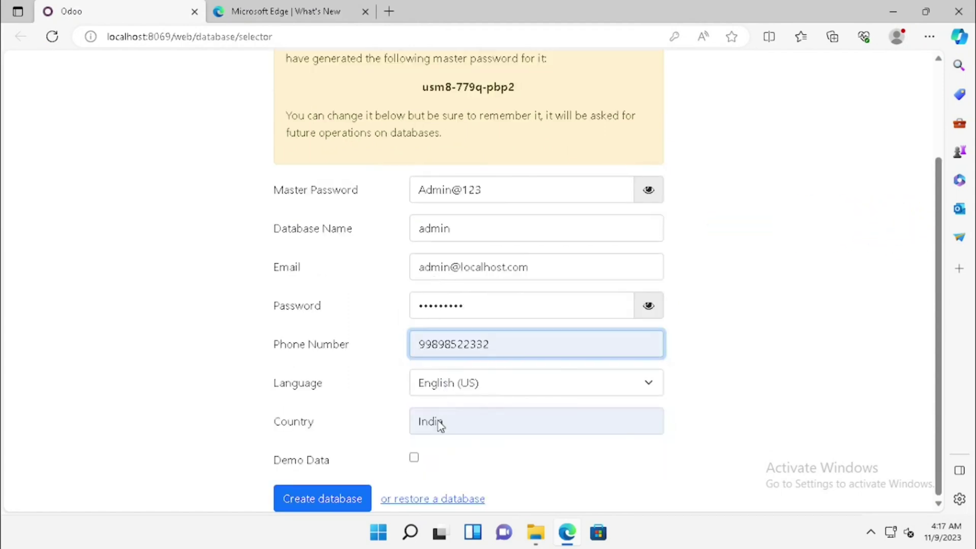
left_click(318, 502)
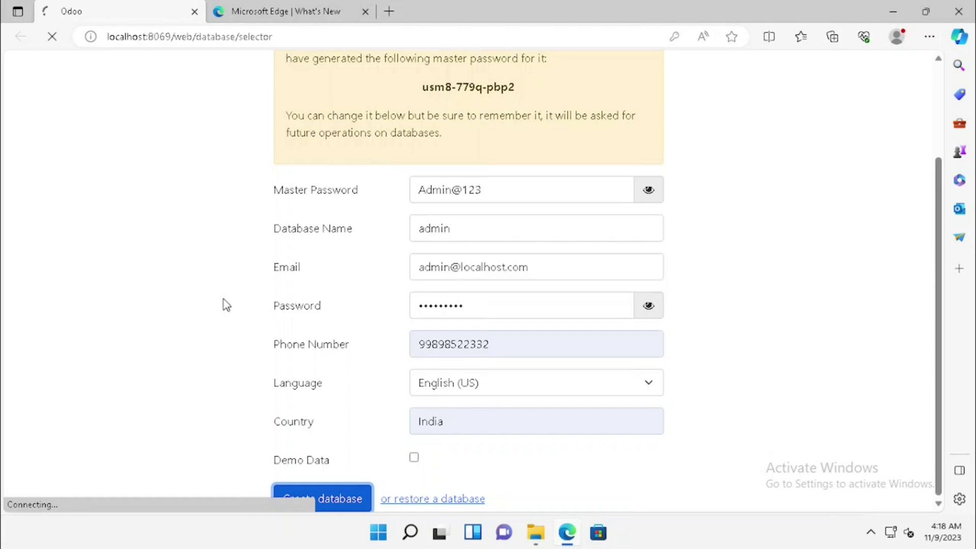
left_click(365, 12)
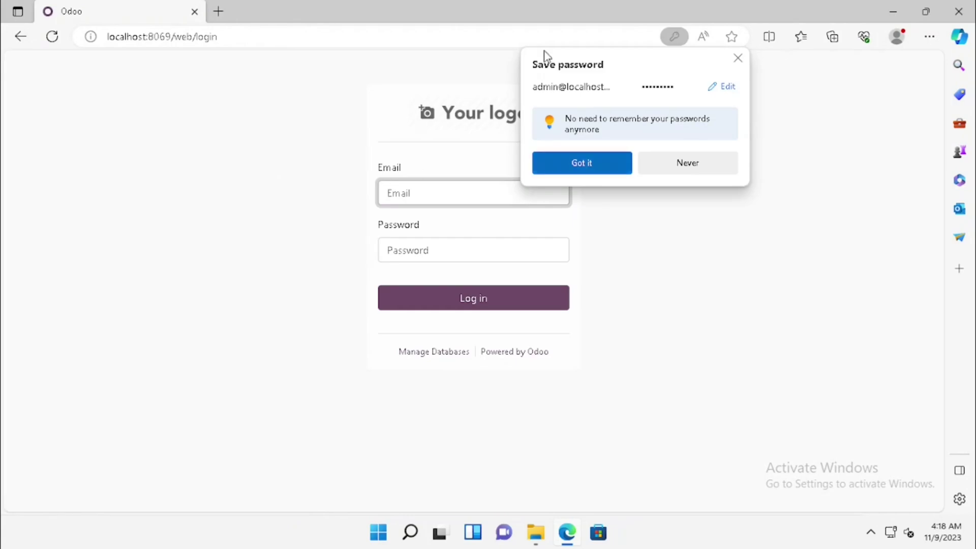
- Log in to the admin database with the admin e-mail and password, declining password saving
left_click(455, 187)
type("admin")
left_click(430, 243)
left_click(425, 257)
type("admin")
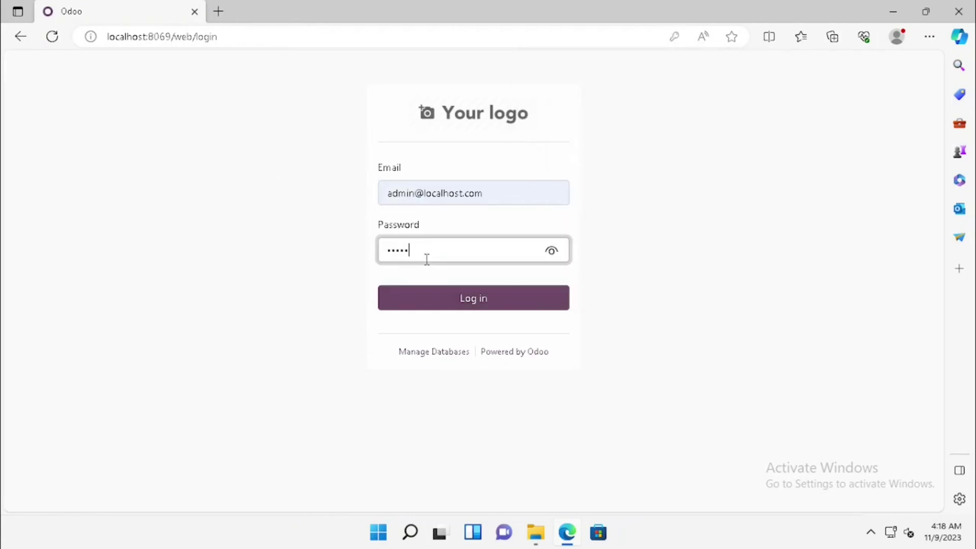
type("12345")
left_click(459, 301)
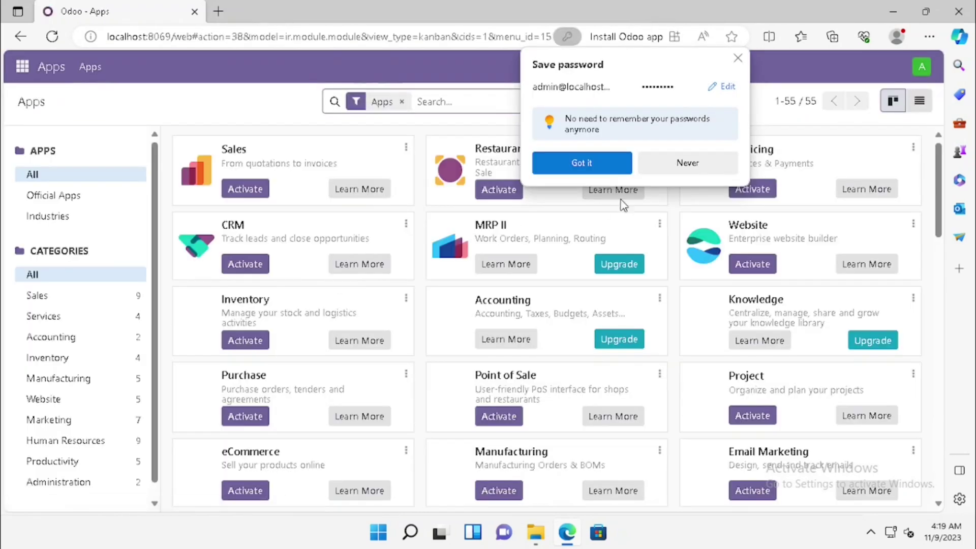
left_click(709, 161)
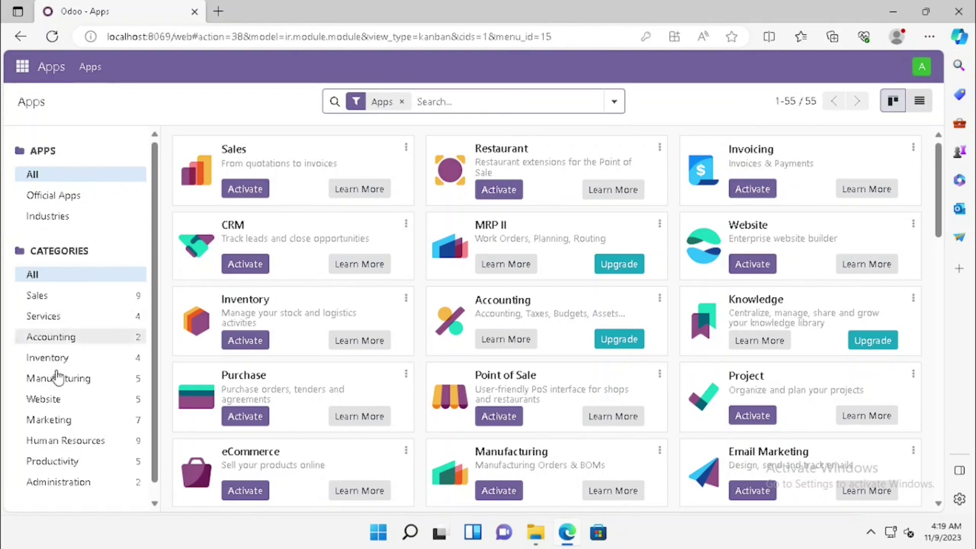
- Activate the Sales app from the Apps page
scroll(66, 403, "down", 1)
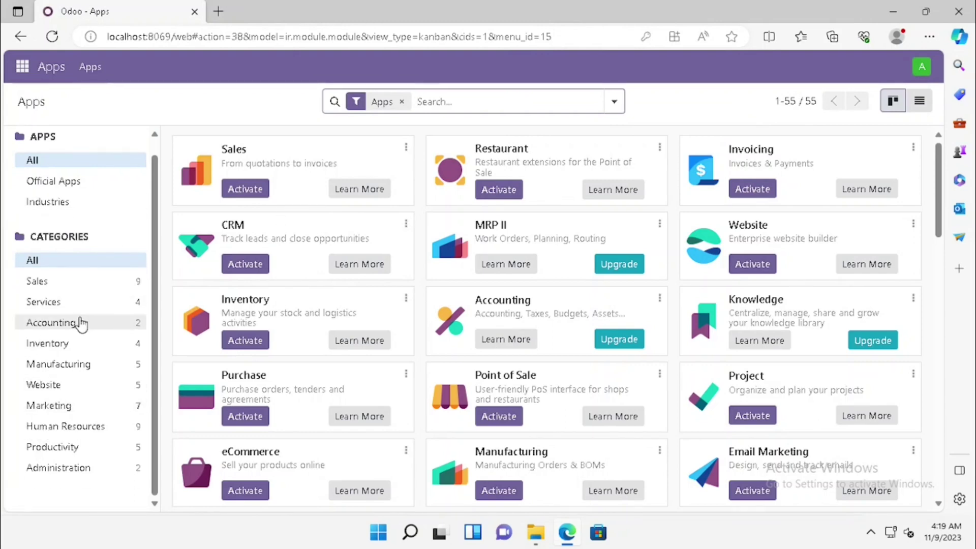
left_click(246, 189)
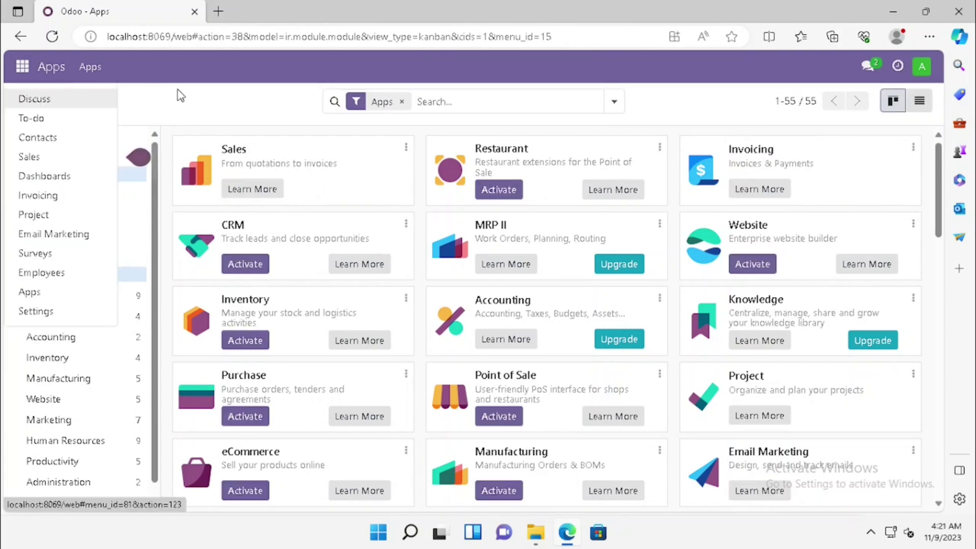
left_click(181, 96)
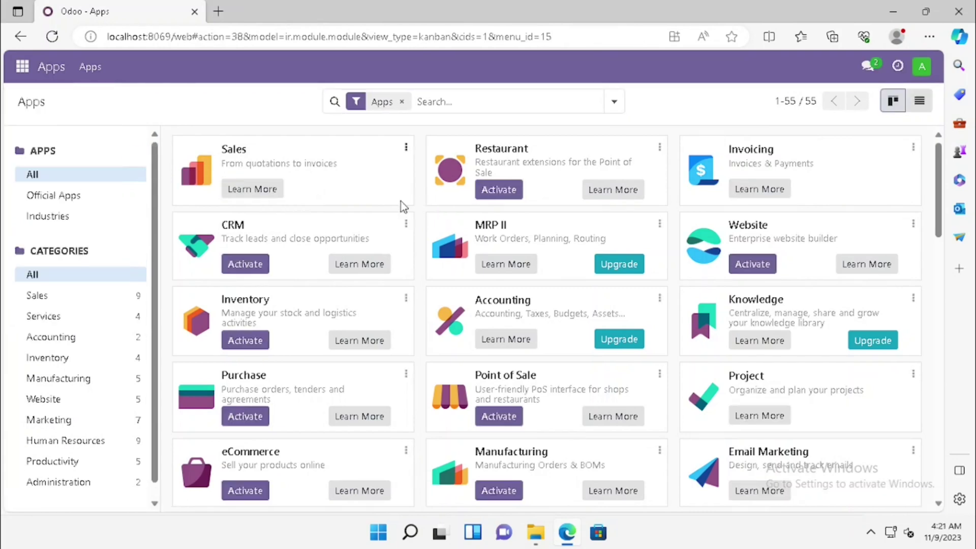
- Log out of the admin account and go to Manage Databases
left_click(923, 71)
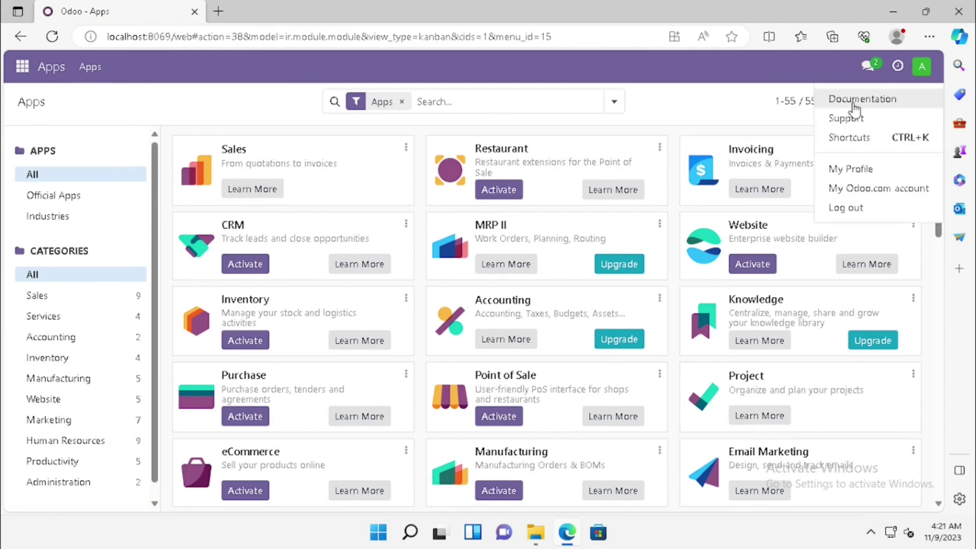
left_click(846, 208)
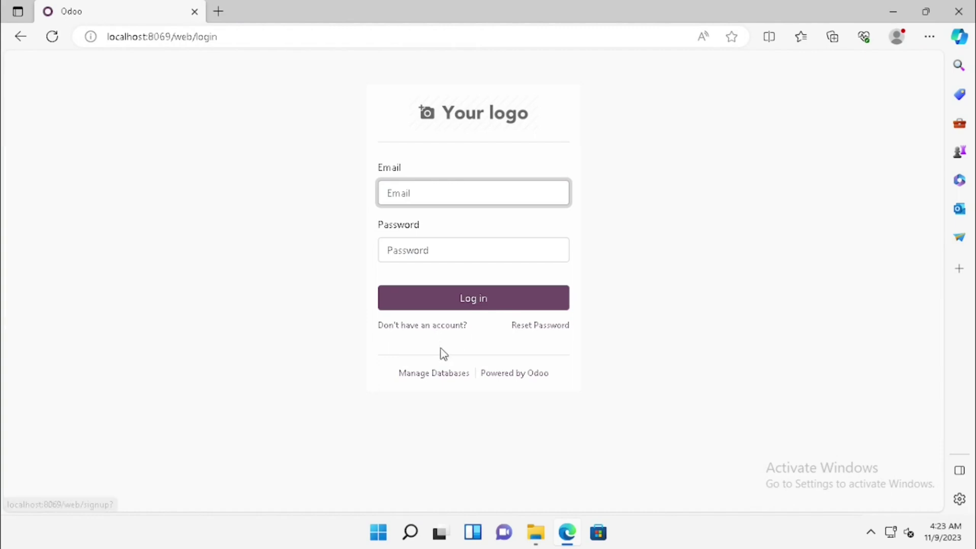
left_click(427, 373)
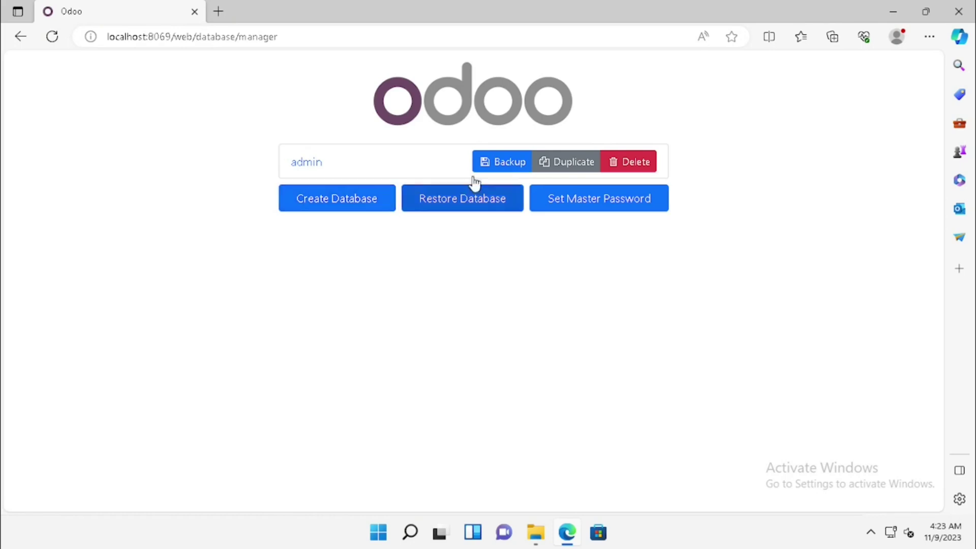
- Back up the admin database as a zip including filestore, using the master password
left_click(515, 164)
left_click(481, 144)
type("a")
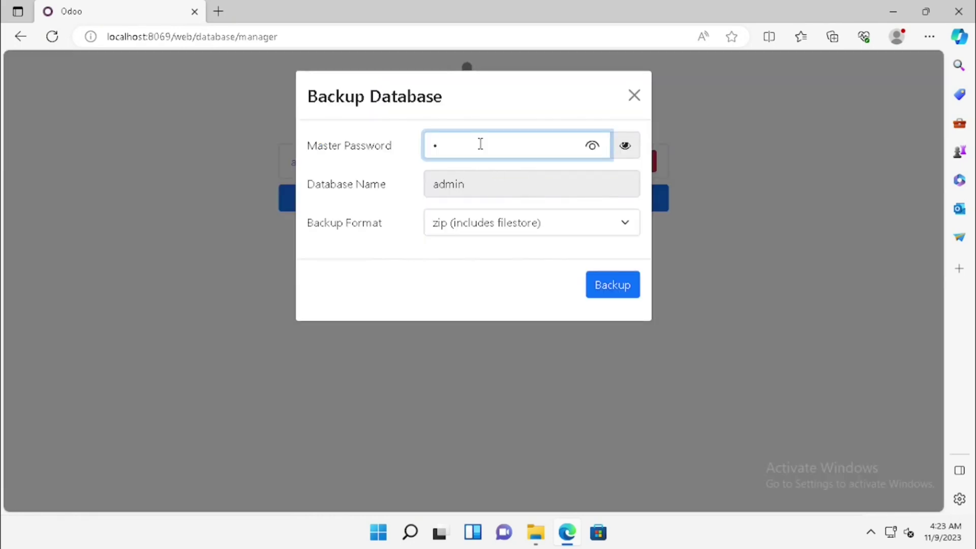
type("dmin@123")
left_click(592, 145)
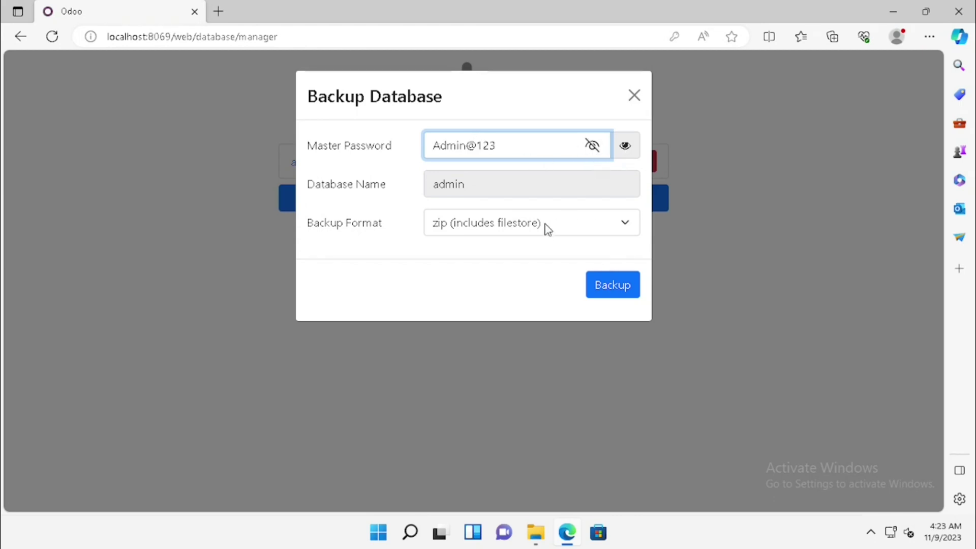
left_click(545, 228)
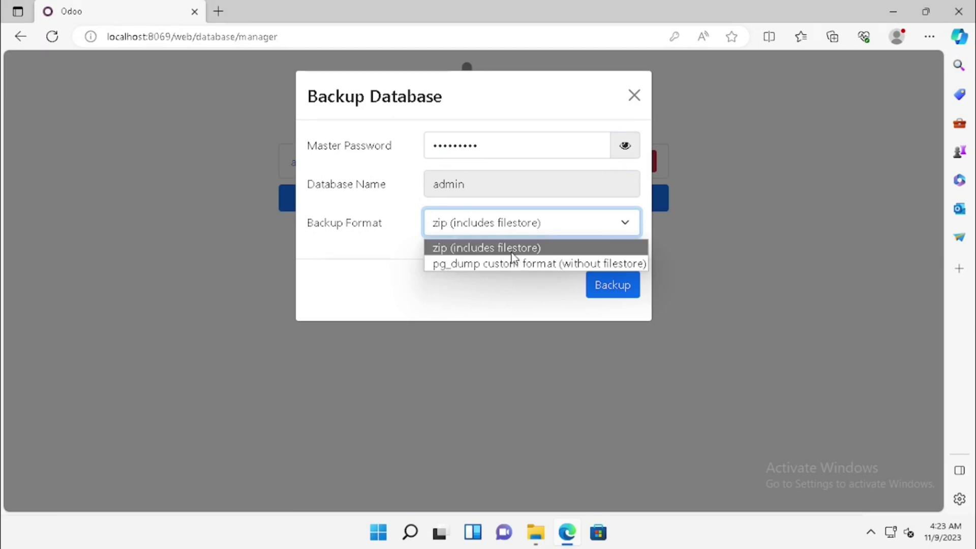
left_click(512, 253)
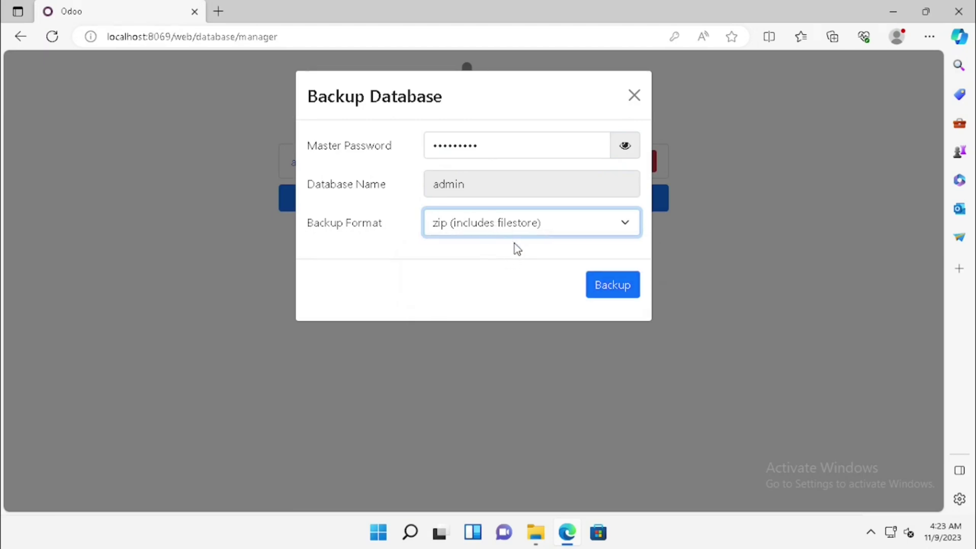
left_click(607, 290)
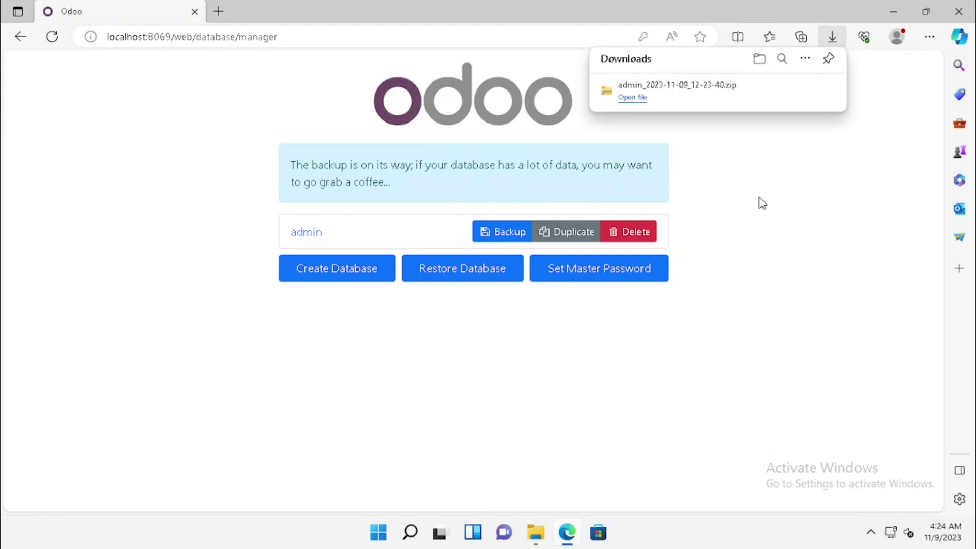
left_click(658, 356)
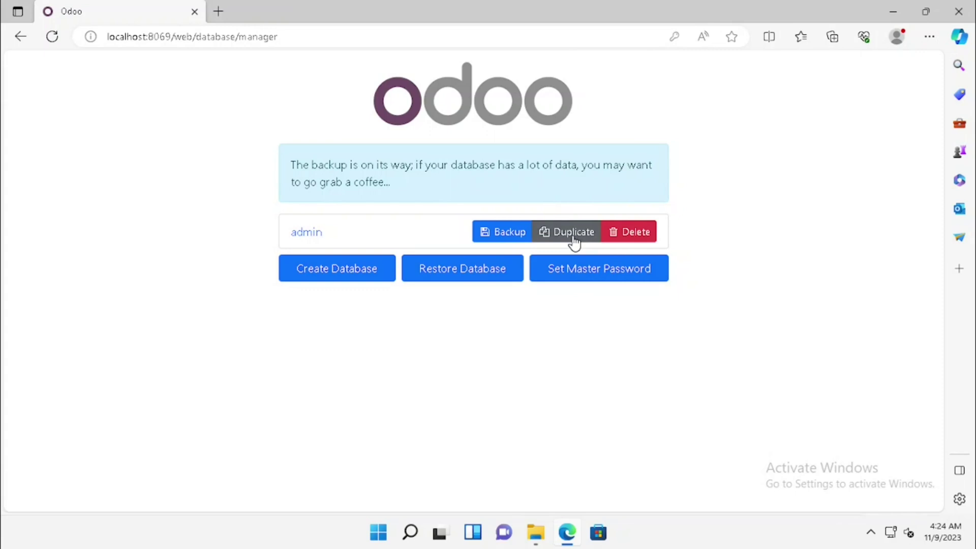
- In the restore form, select the admin backup zip from Downloads and enter the master password
left_click(492, 272)
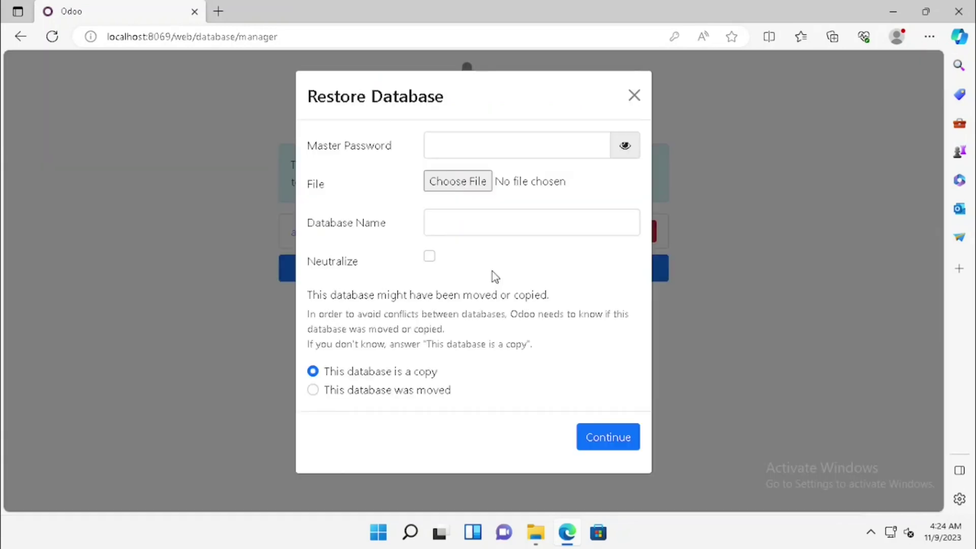
left_click(458, 182)
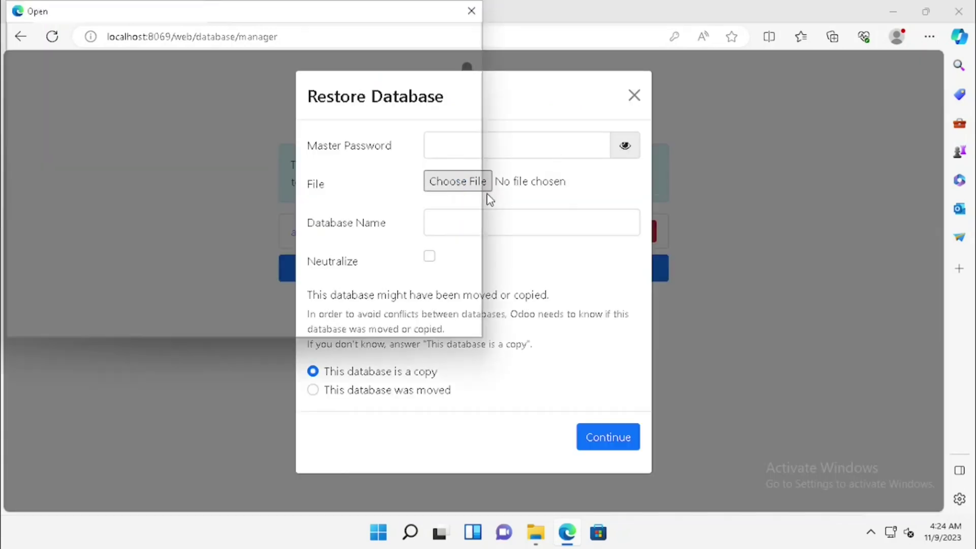
left_click(77, 153)
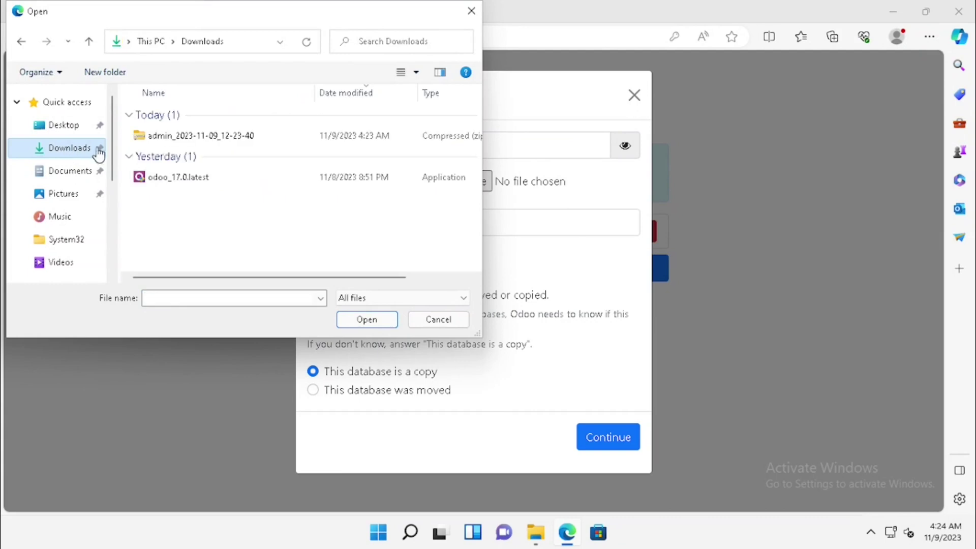
double_click(167, 142)
left_click(488, 144)
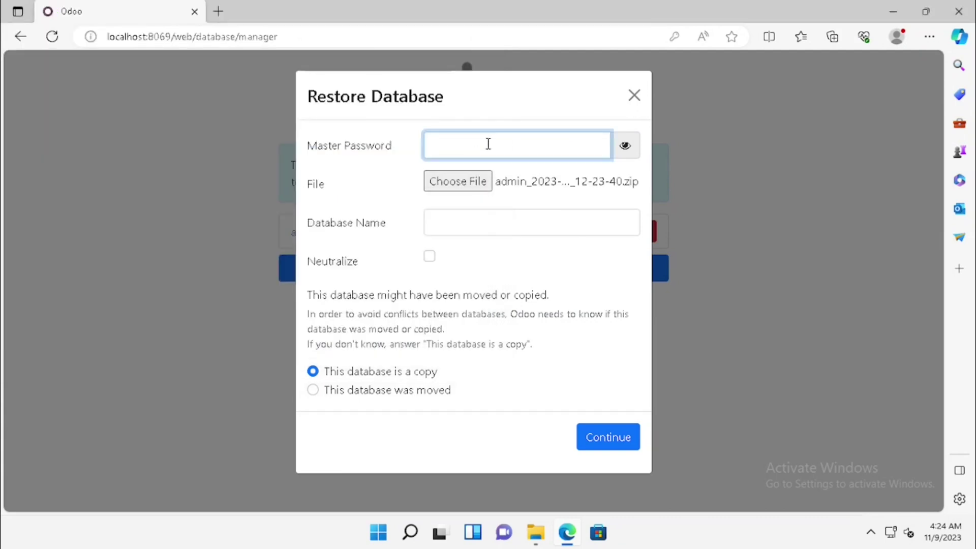
type("admin1234")
left_click(591, 147)
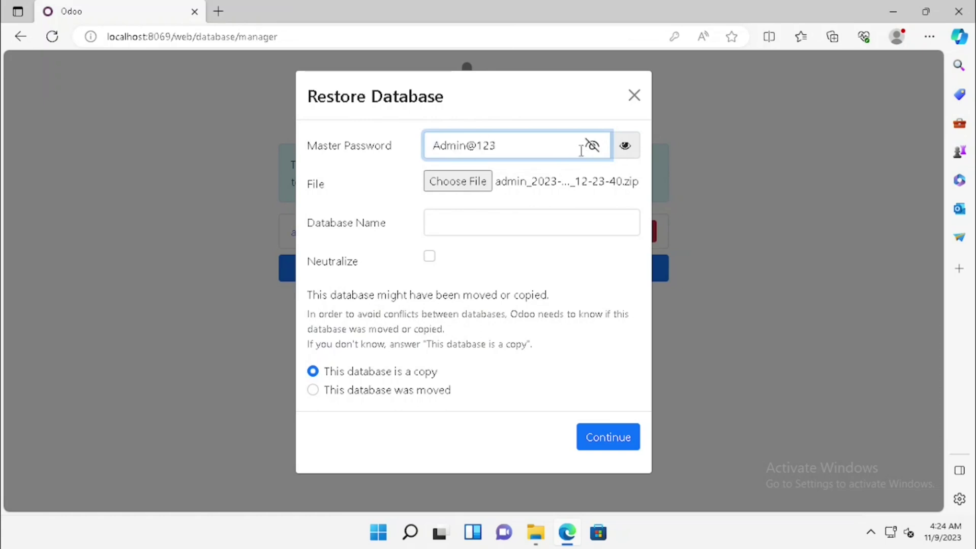
- Name the new database 'restoring data', mark it as a copy, and start the restore
left_click(450, 225)
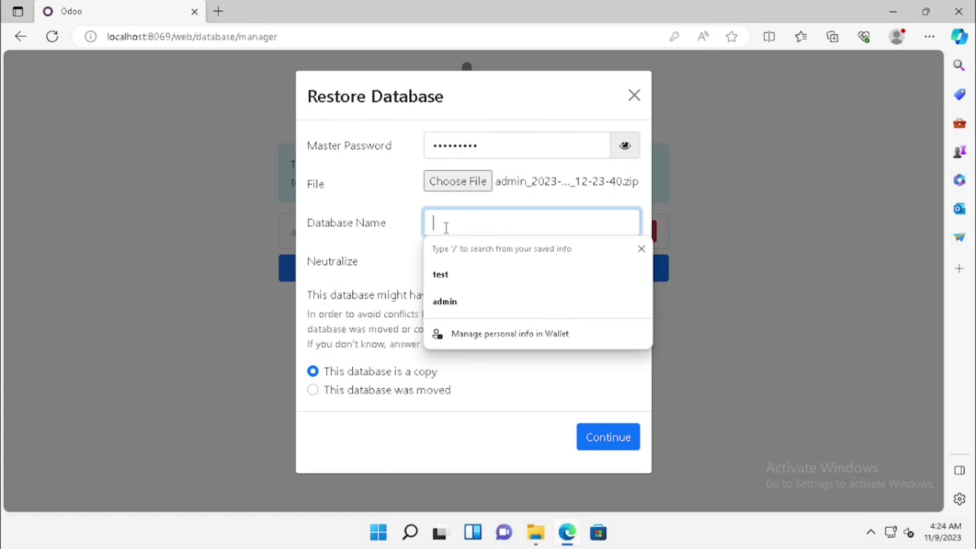
type("restored")
key("BackSpace")
key("BackSpace")
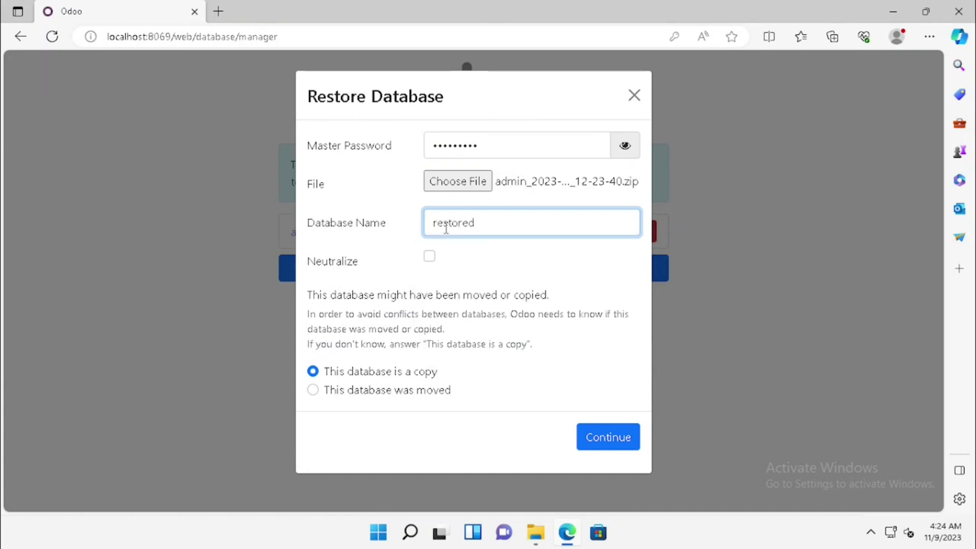
type("ing data")
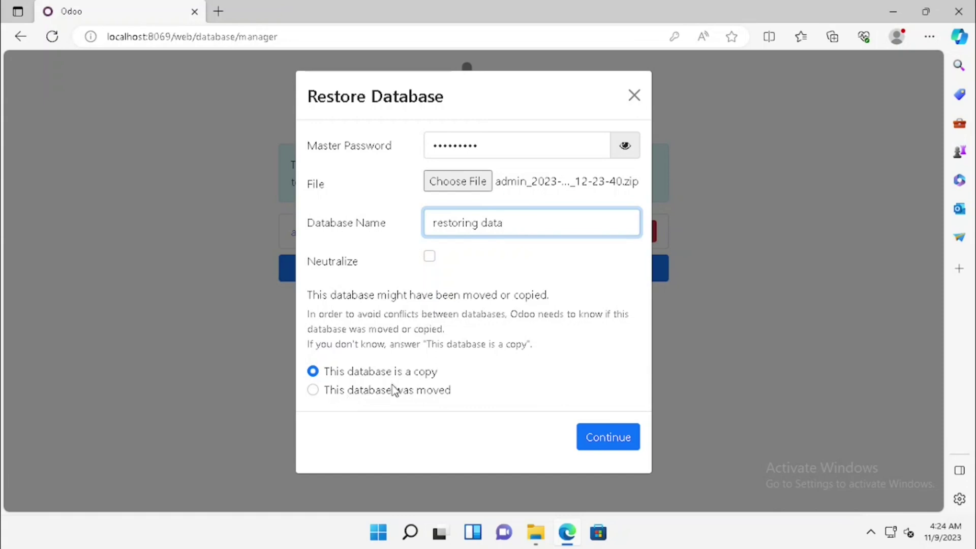
left_click(329, 394)
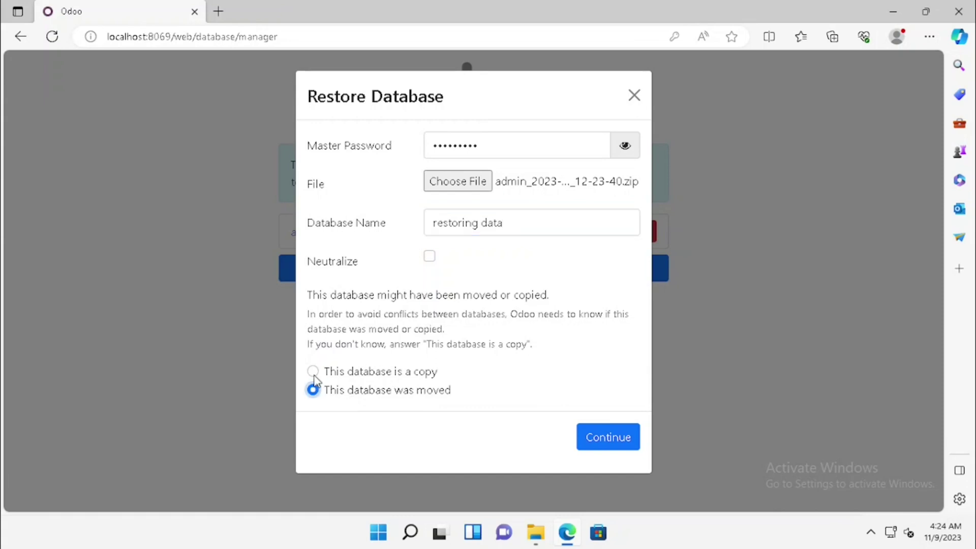
left_click(314, 375)
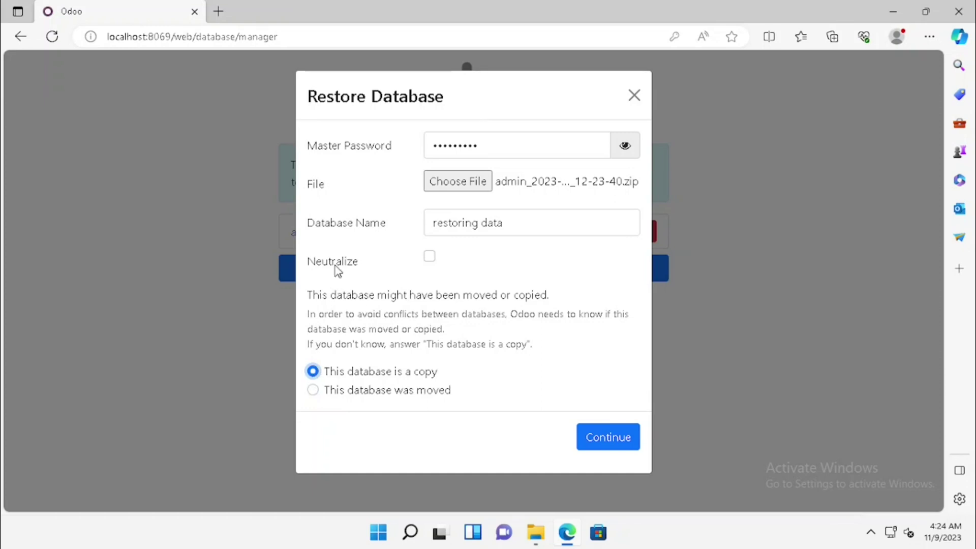
left_click(610, 437)
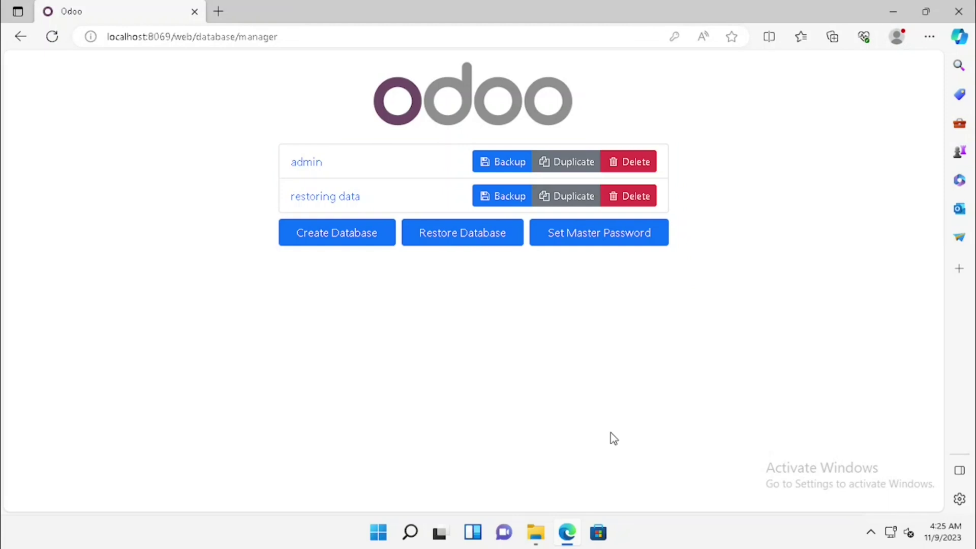
- Open the 'restoring data' database and log in with the saved admin email and account password
left_click(349, 198)
type("a")
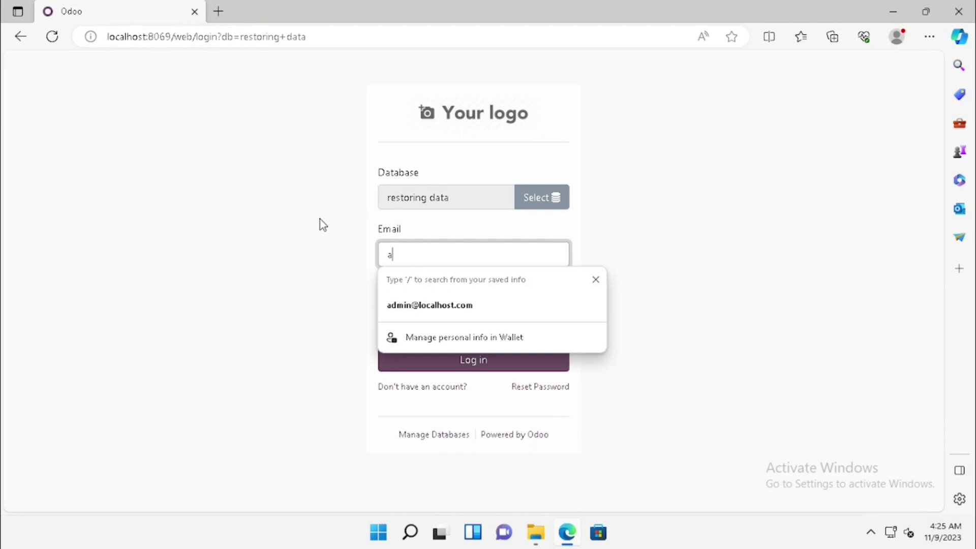
left_click(407, 304)
left_click(422, 307)
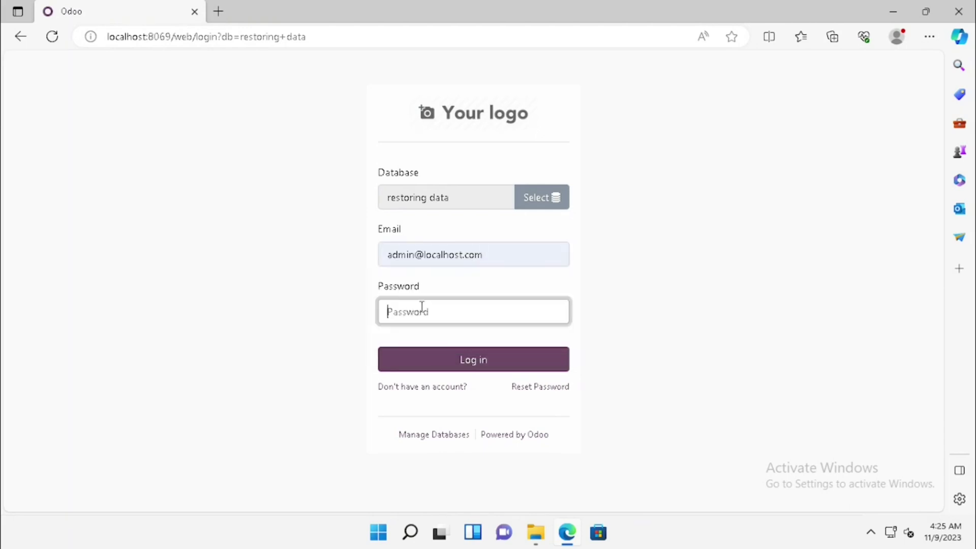
type("admin@123")
key("Return")
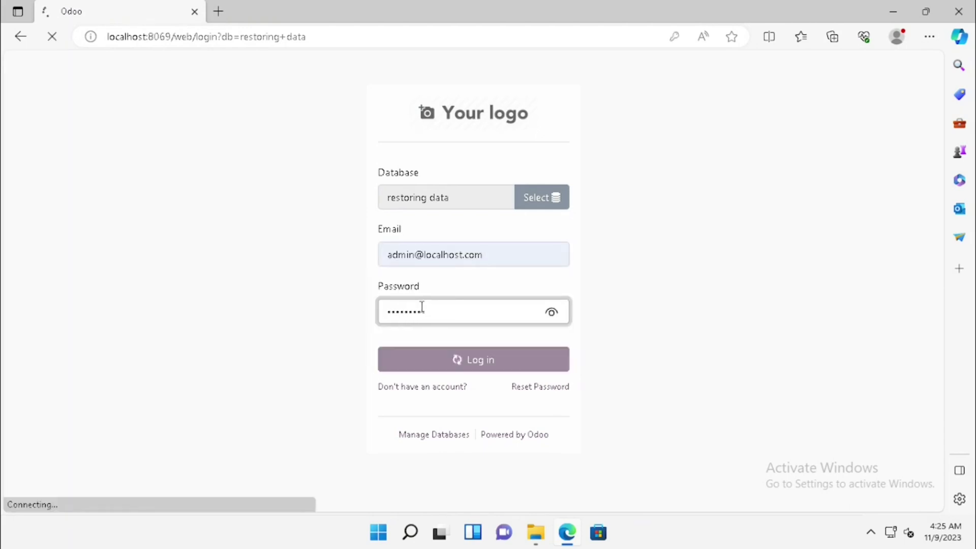